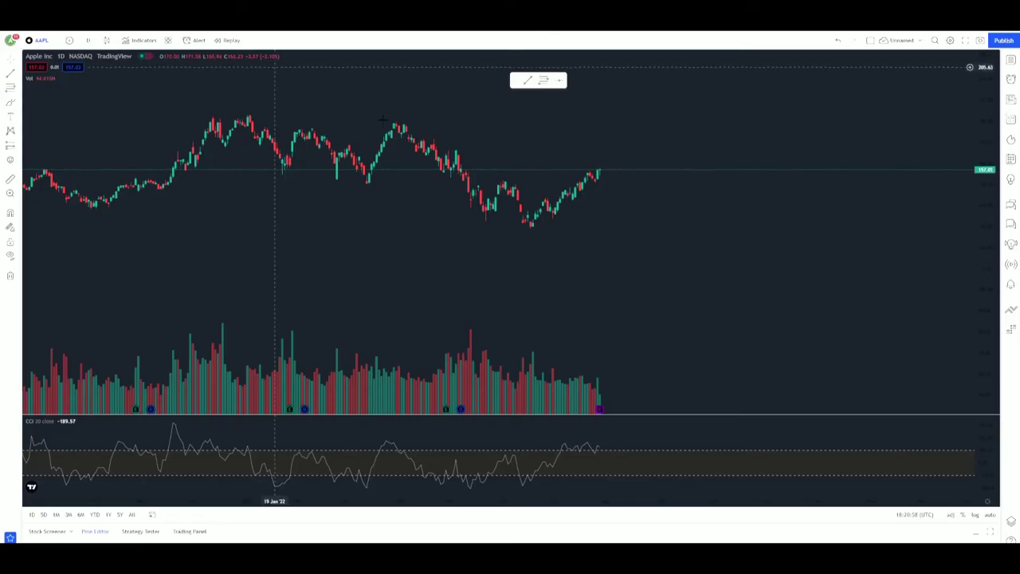
- Switch the Apple price chart to the 1-month interval
scroll(785, 257, down, 5)
scroll(785, 257, down, 6)
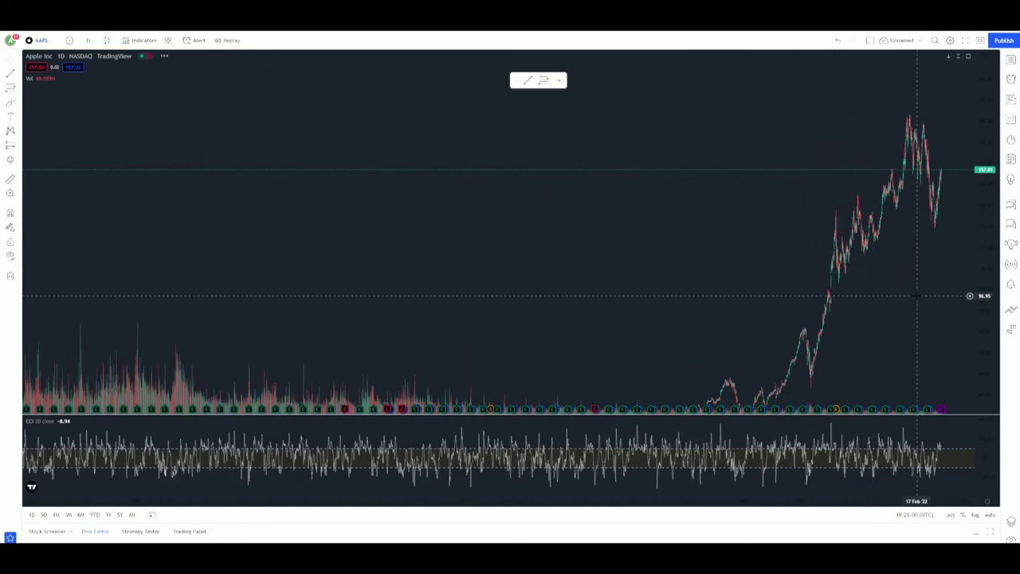
drag(980, 77, 987, 246)
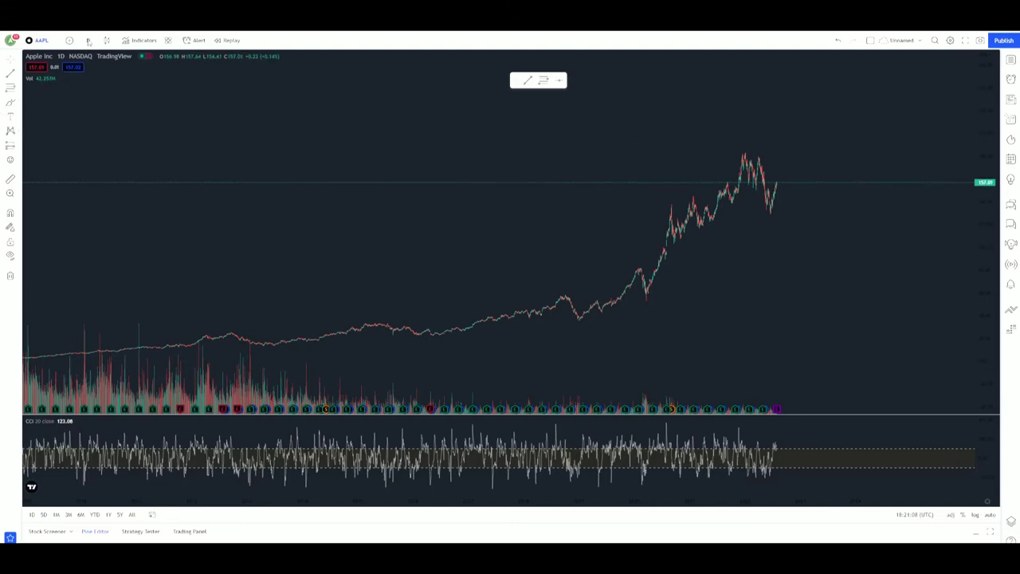
click(87, 40)
click(108, 332)
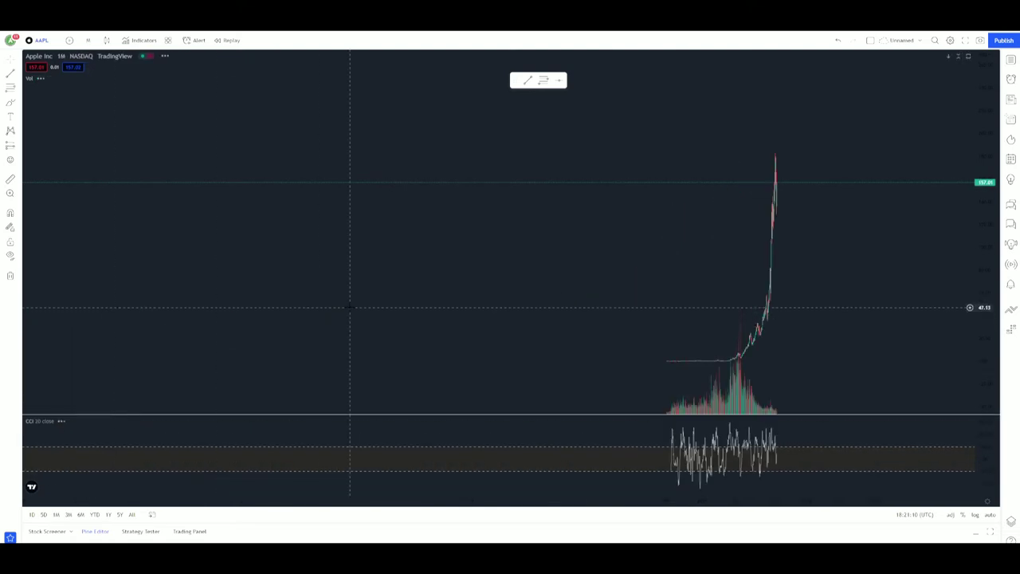
- Examine Apple's entire monthly price history, from the earliest candles through the recent steep rise
drag(842, 273, 838, 166)
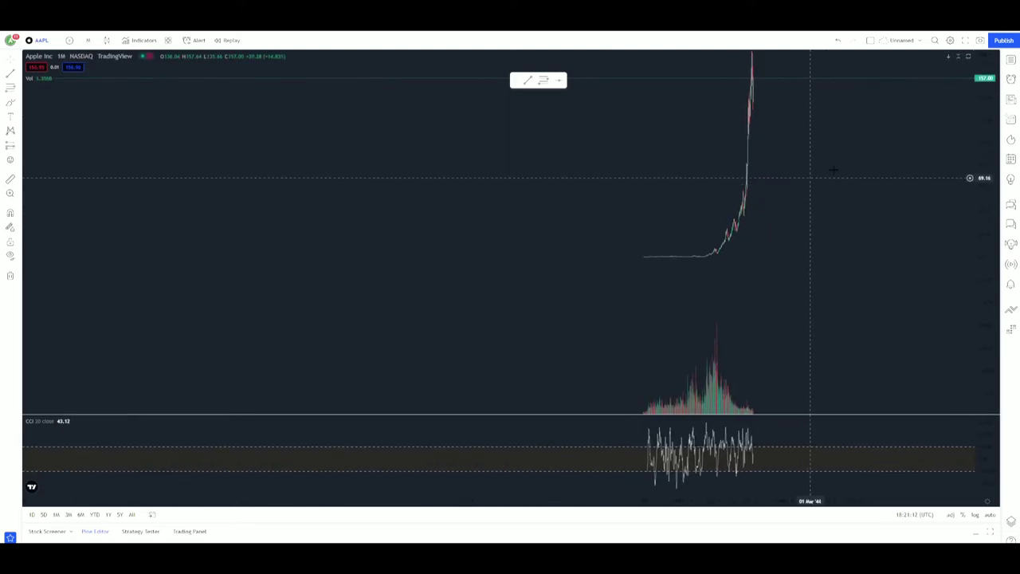
drag(976, 83, 979, 266)
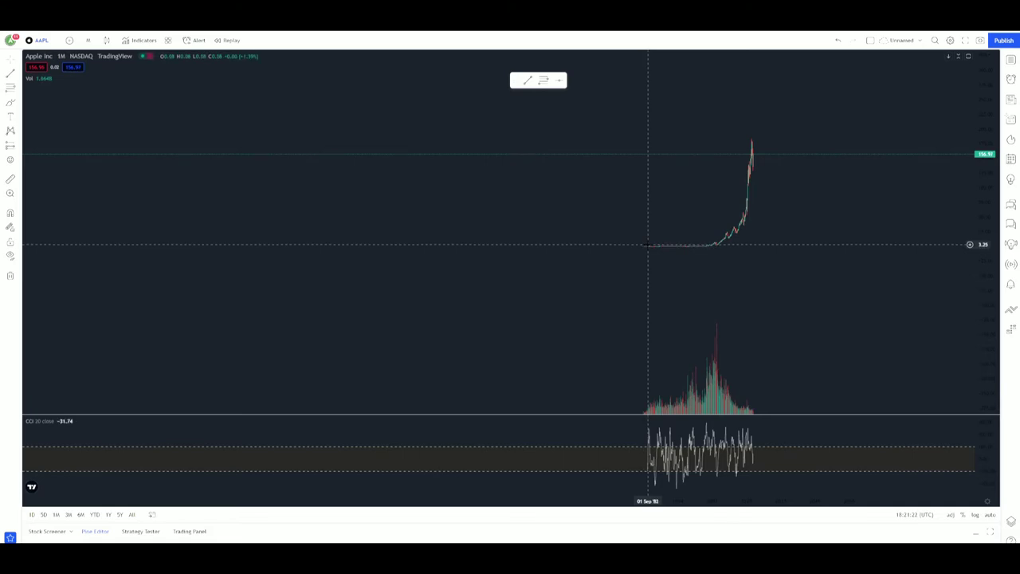
scroll(694, 262, up, 3)
scroll(612, 298, up, 1)
drag(523, 284, 733, 255)
drag(981, 300, 992, 114)
scroll(829, 264, up, 2)
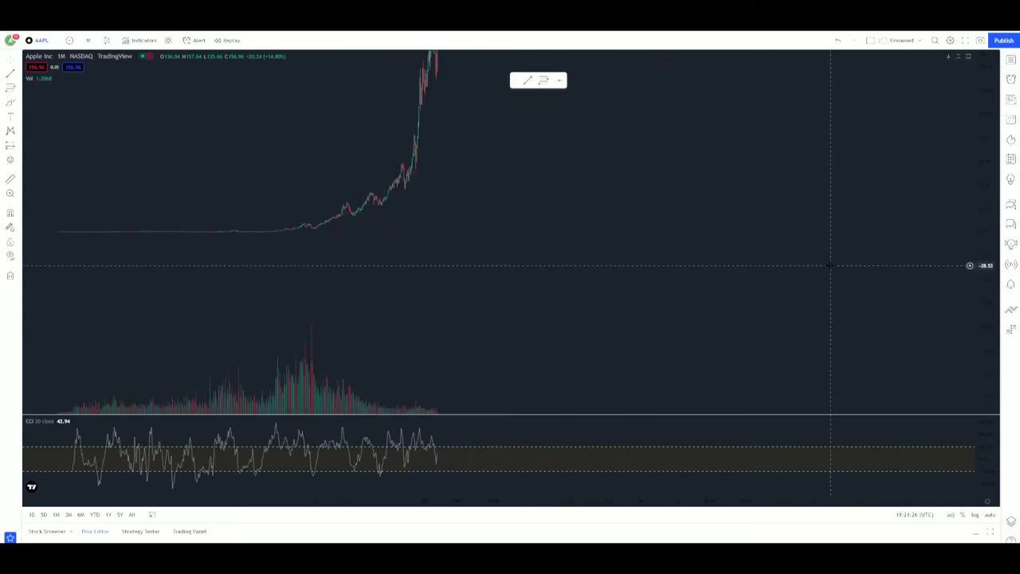
drag(558, 263, 694, 339)
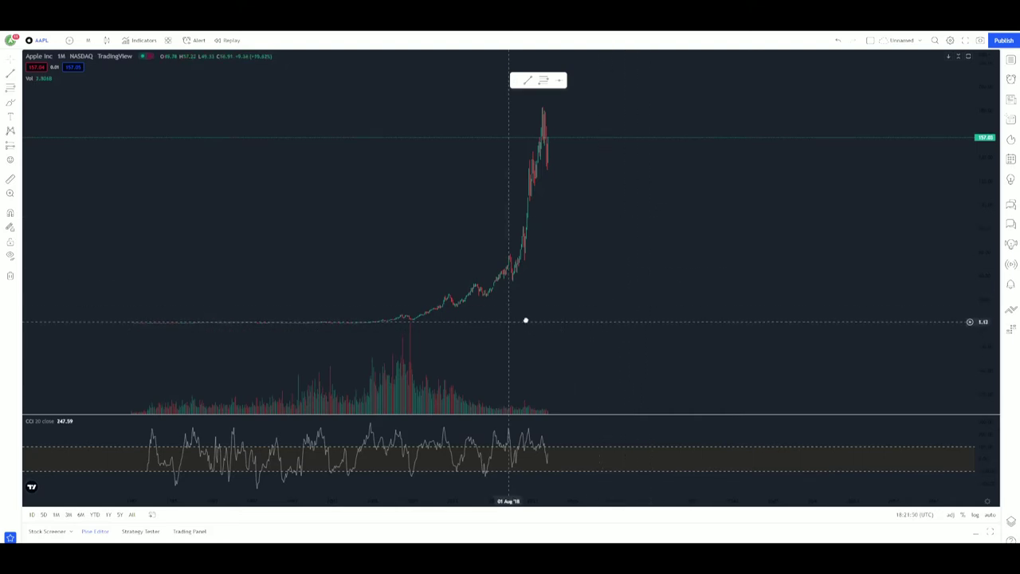
- Draw a rising trend line from about 1.28 in August 2008 under the major lows to about 71.72 in June 2034
drag(585, 321, 808, 323)
drag(984, 321, 860, 168)
scroll(831, 202, up, 3)
drag(979, 287, 981, 230)
drag(780, 271, 731, 318)
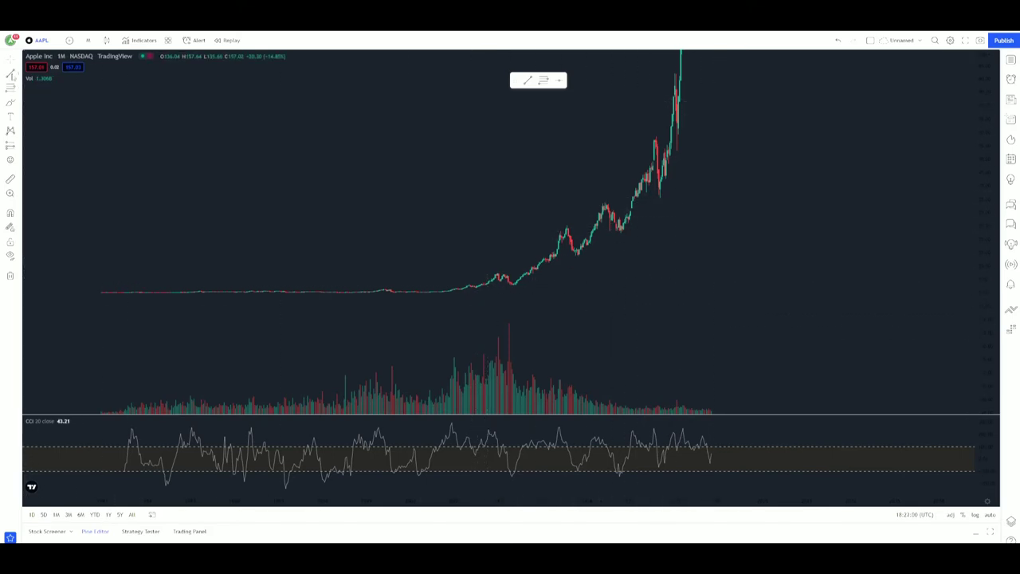
click(514, 284)
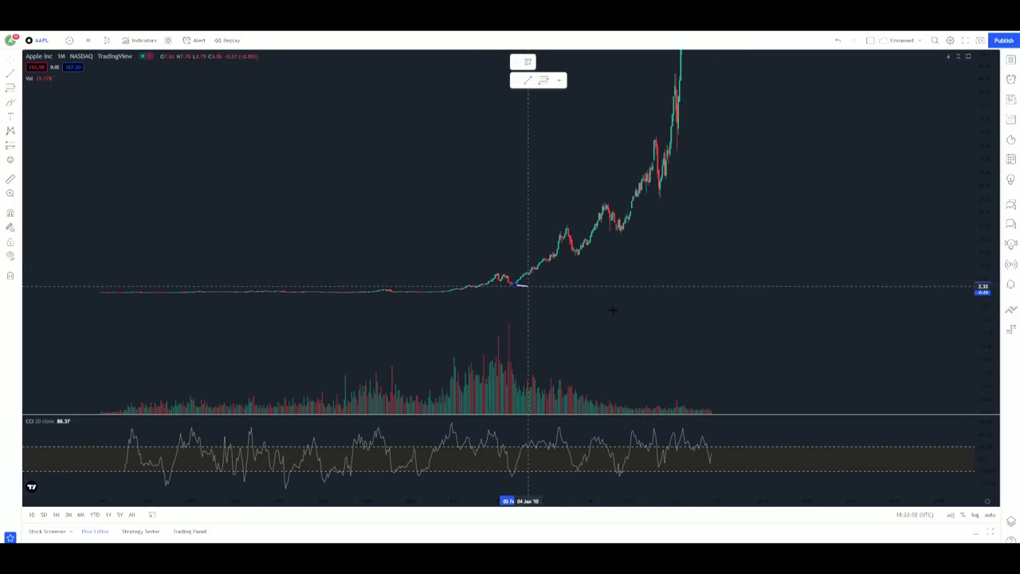
click(881, 102)
drag(515, 289, 507, 288)
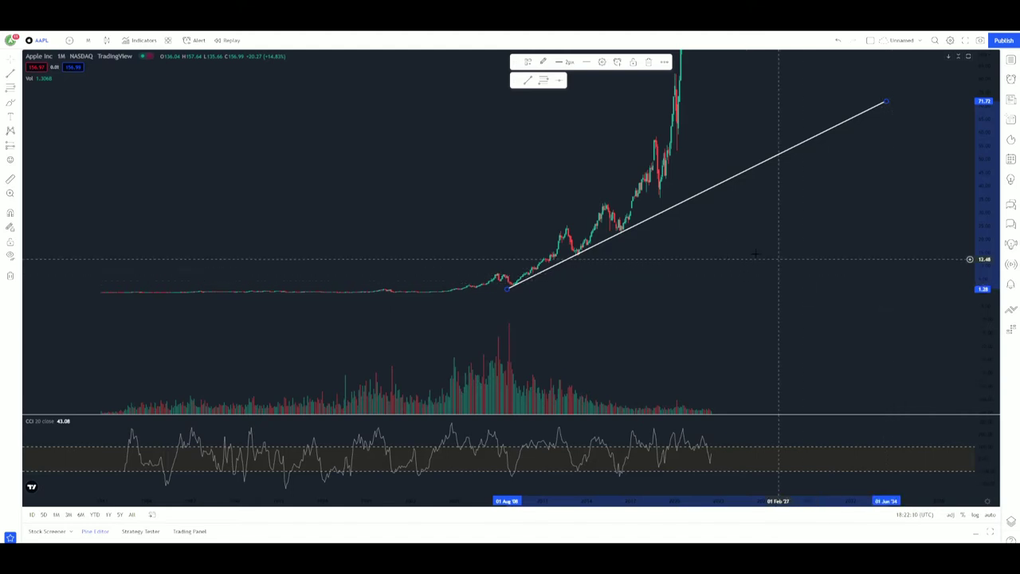
- Switch the chart to the 1-week interval
click(87, 40)
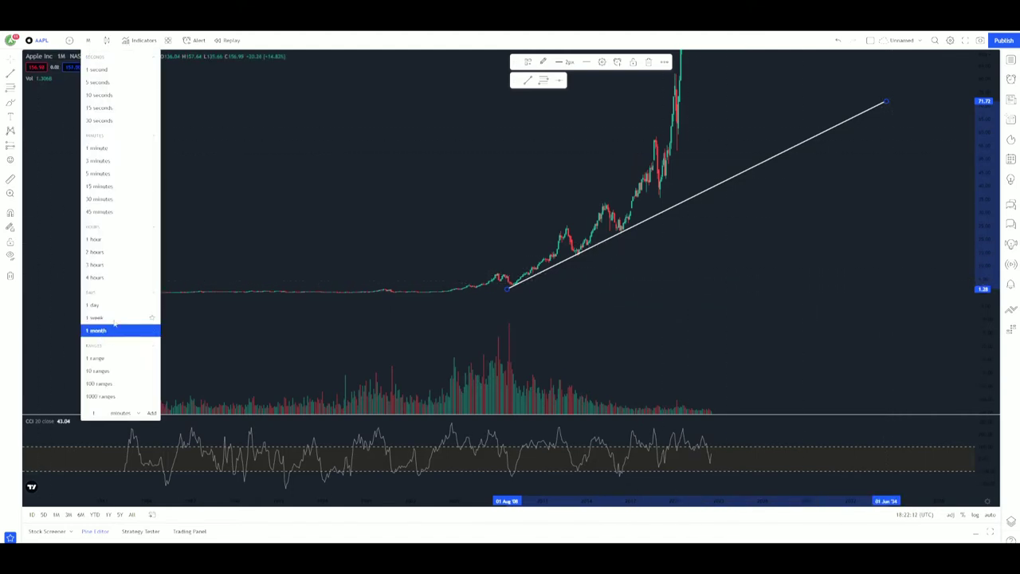
click(96, 317)
scroll(669, 341, down, 5)
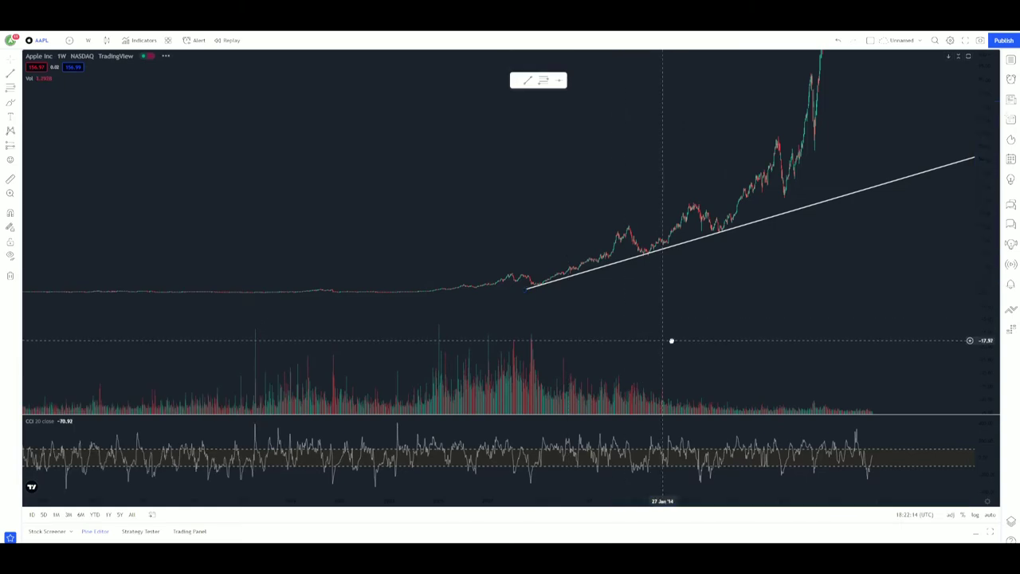
- Examine on the weekly candles how the price lows meet the long-term trend line from its start onward
scroll(689, 341, up, 4)
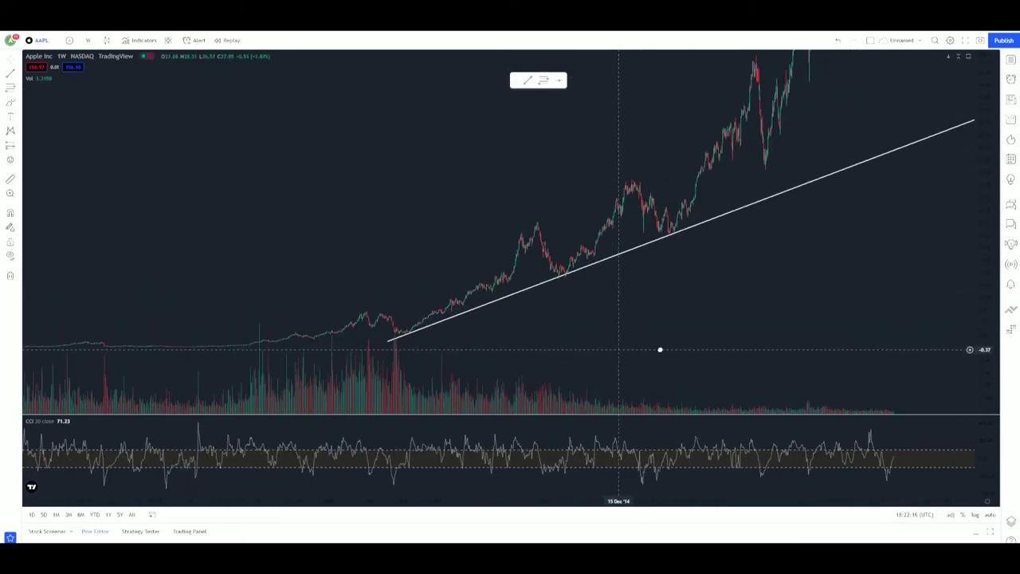
scroll(726, 341, down, 3)
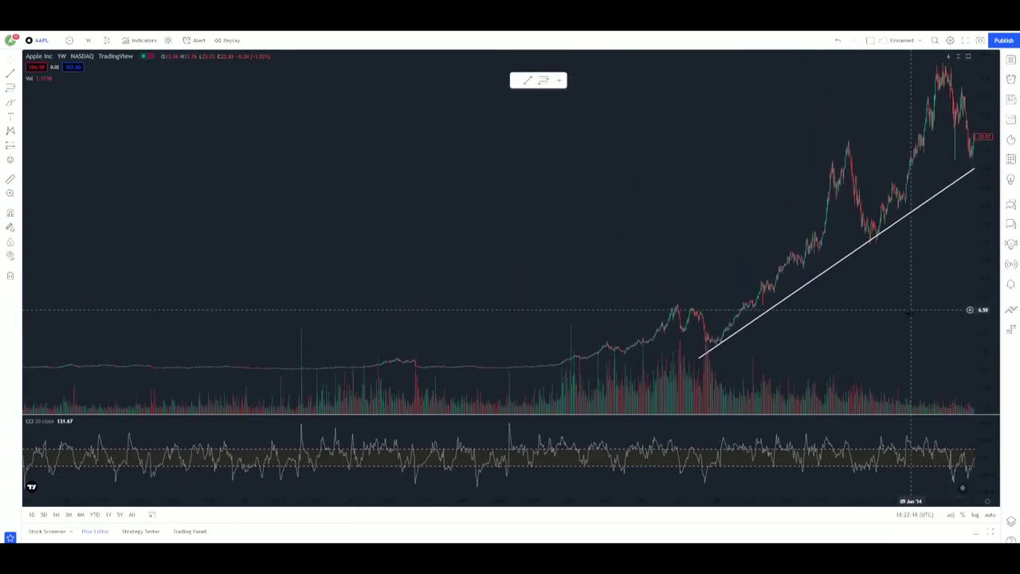
scroll(861, 282, up, 3)
scroll(603, 284, up, 2)
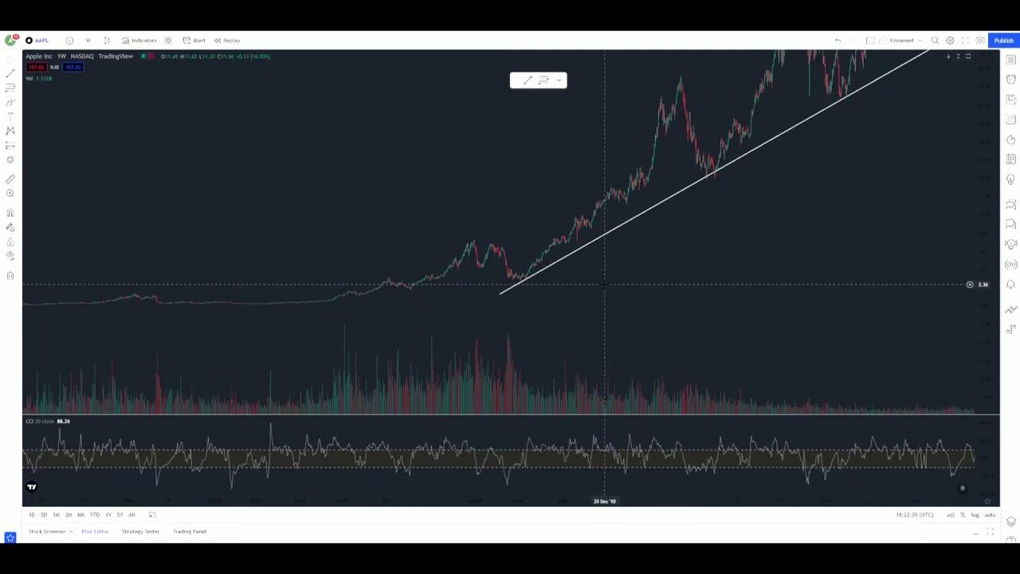
scroll(797, 255, up, 4)
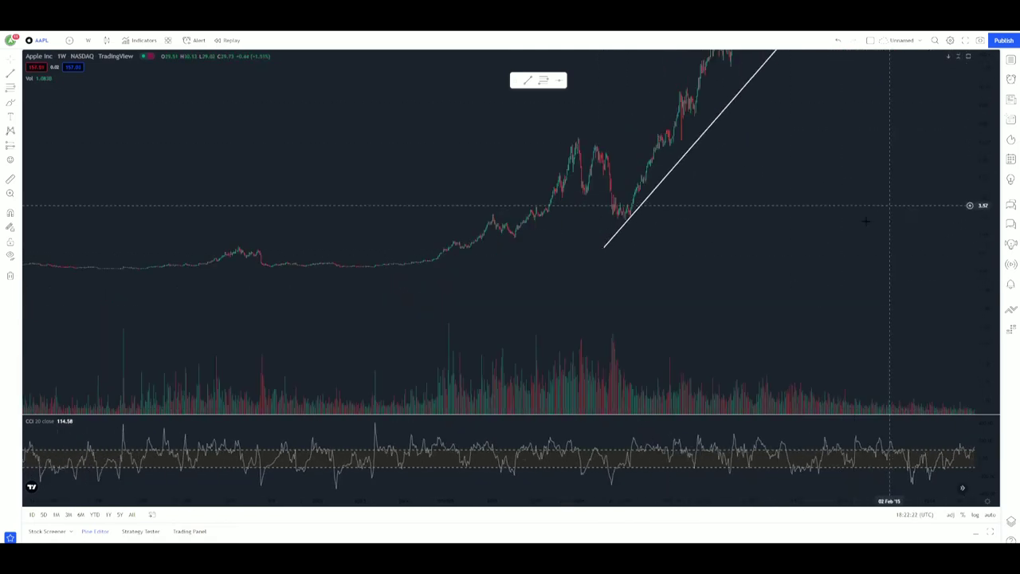
scroll(797, 253, up, 3)
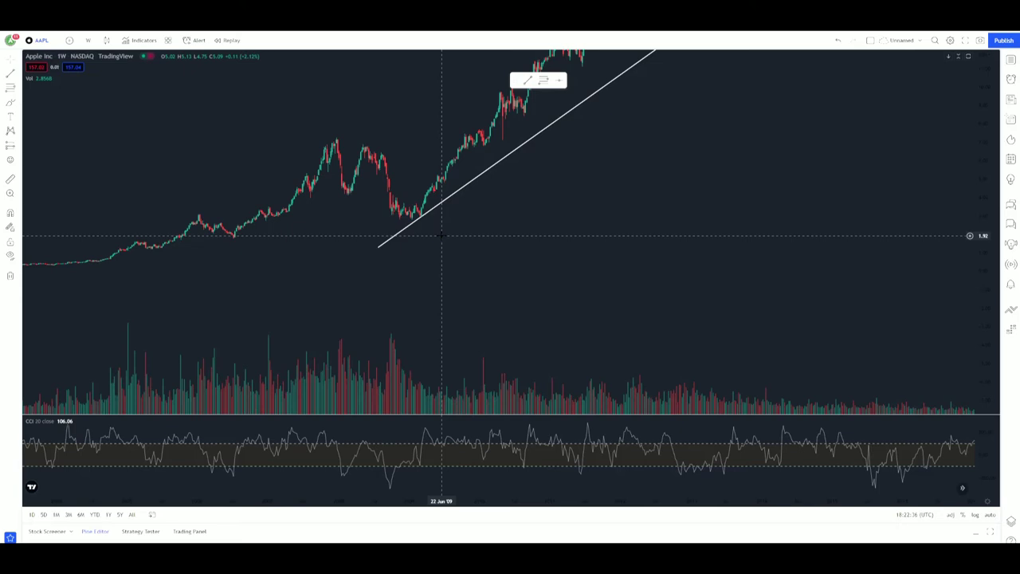
drag(751, 141, 526, 327)
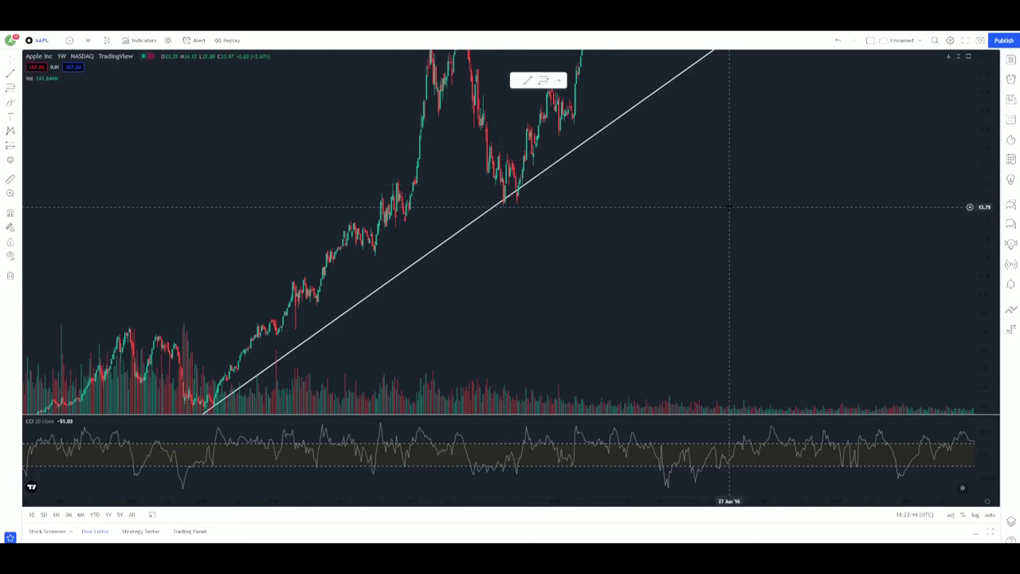
scroll(796, 151, right, 2)
scroll(980, 159, down, 3)
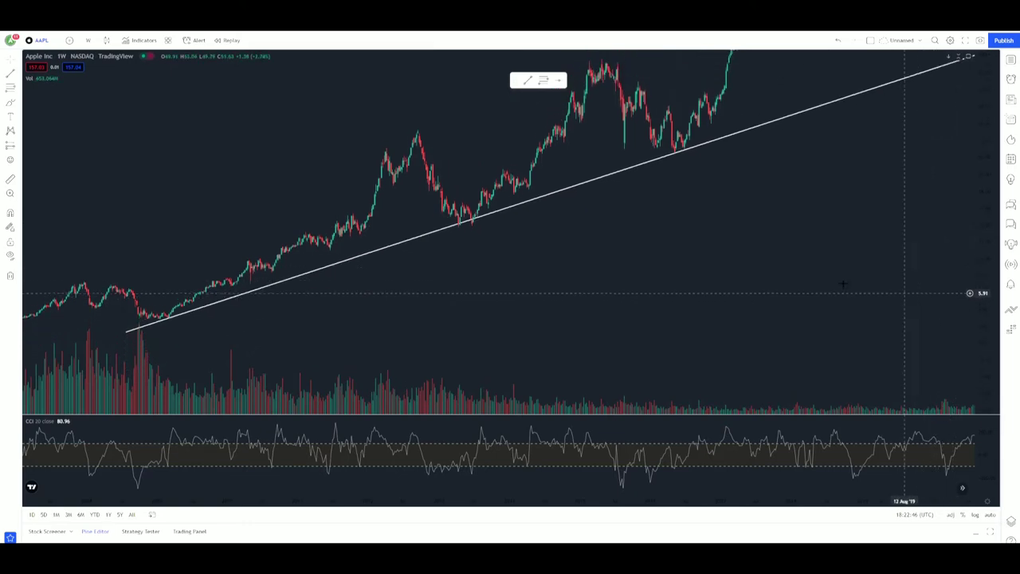
scroll(559, 251, up, 3)
drag(559, 252, 539, 251)
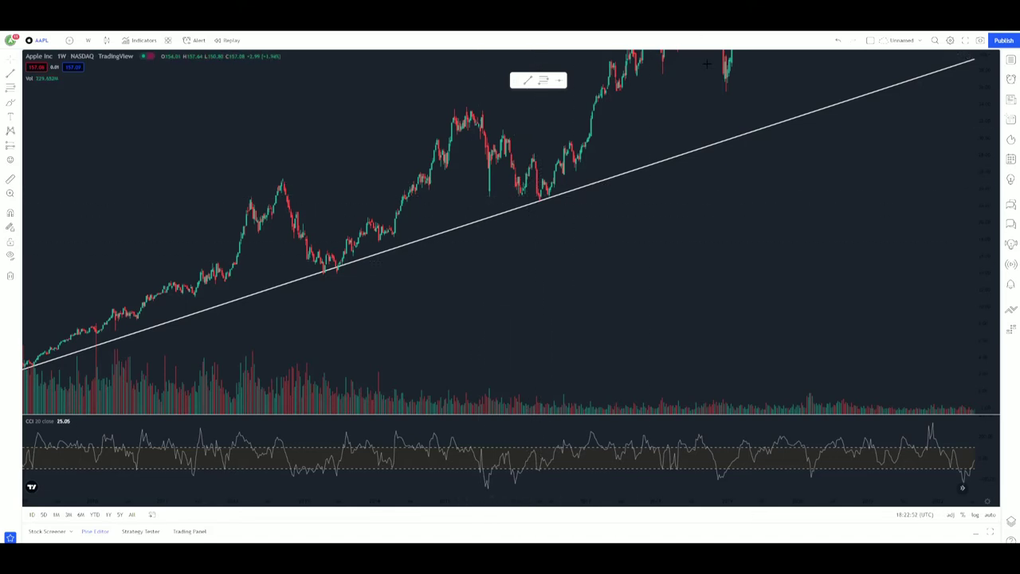
- Compare the full length of the long-term trend line with the recent steep price rise above it
scroll(815, 252, down, 4)
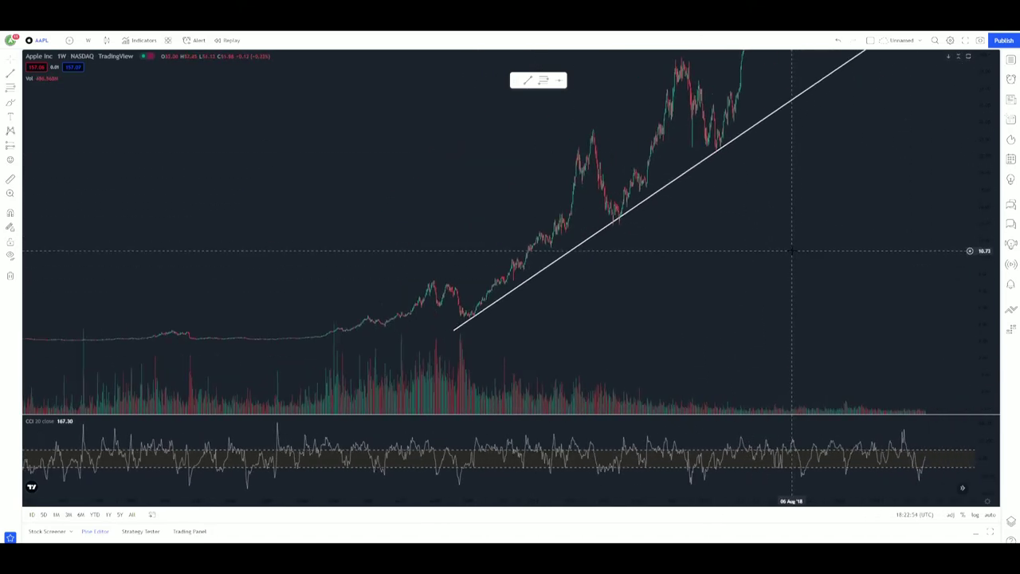
drag(991, 57, 838, 309)
drag(856, 242, 631, 340)
scroll(630, 339, down, 3)
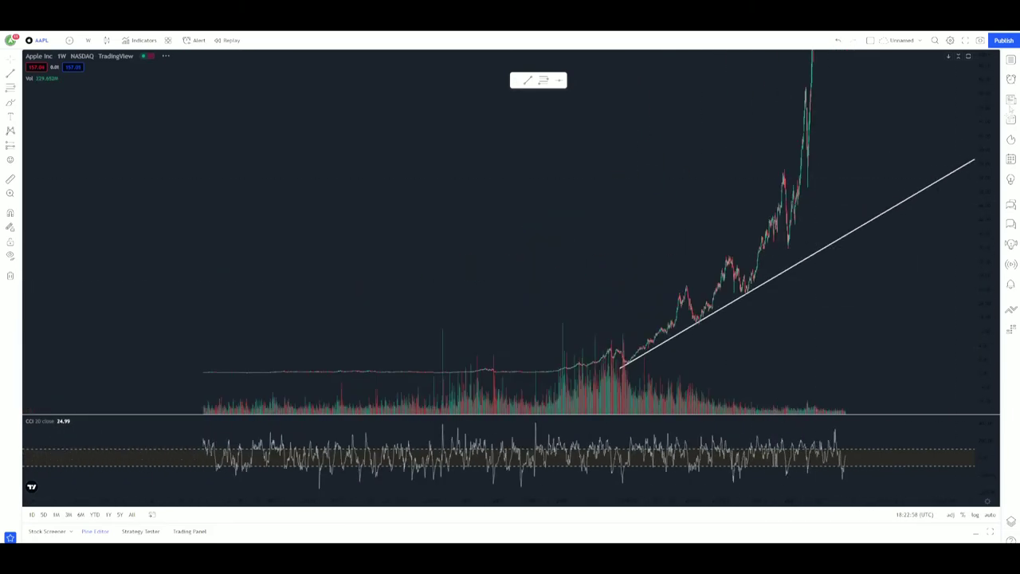
drag(991, 69, 991, 111)
drag(850, 343, 527, 308)
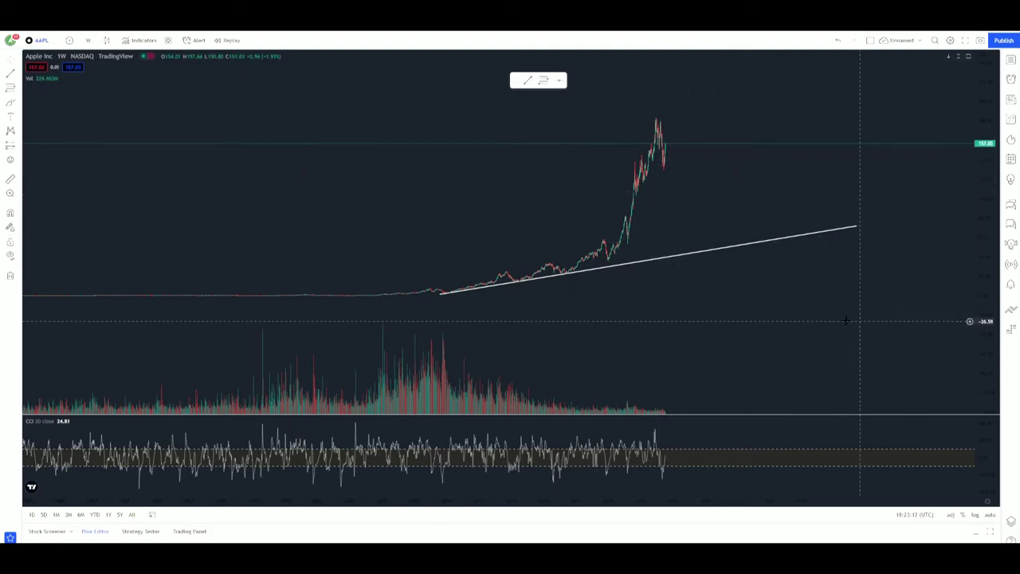
drag(985, 273, 970, 185)
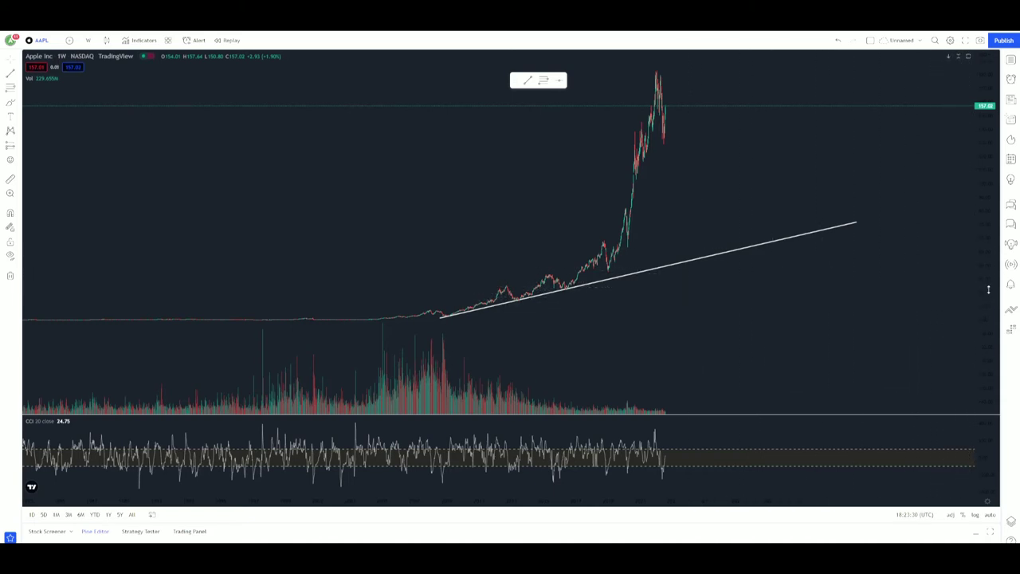
- Draw a steeper trend line from the December 2018 low at 36.30 along the 2020 low to about 81.37 in September 2021
scroll(938, 271, up, 5)
scroll(828, 329, left, 3)
drag(828, 329, 894, 337)
scroll(917, 196, right, 5)
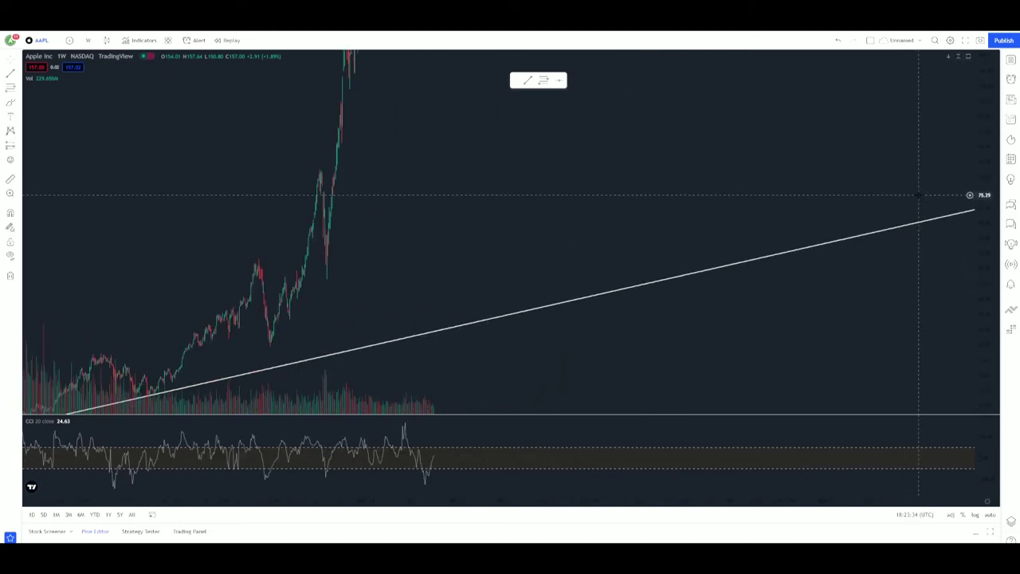
drag(569, 239, 709, 212)
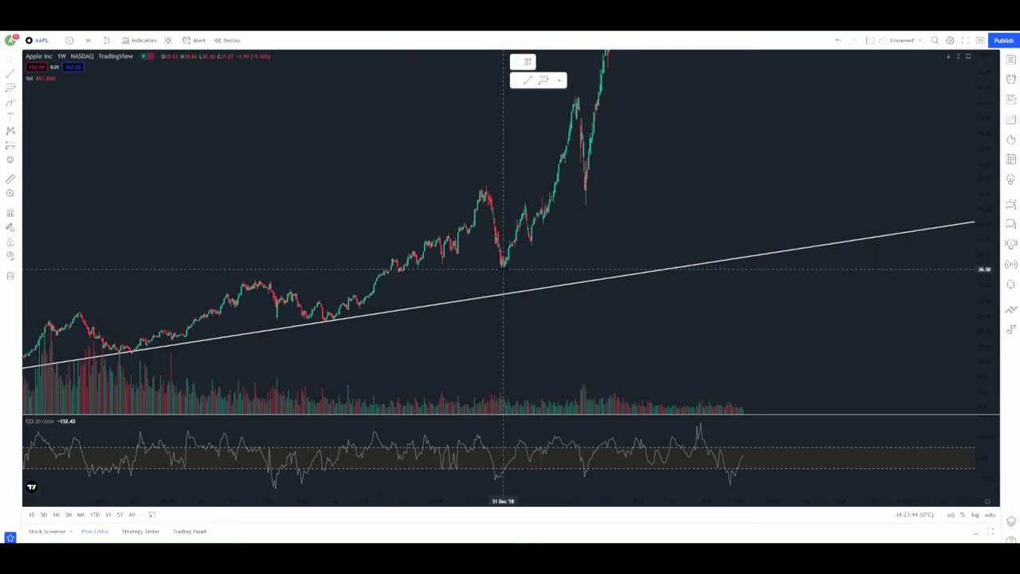
click(503, 269)
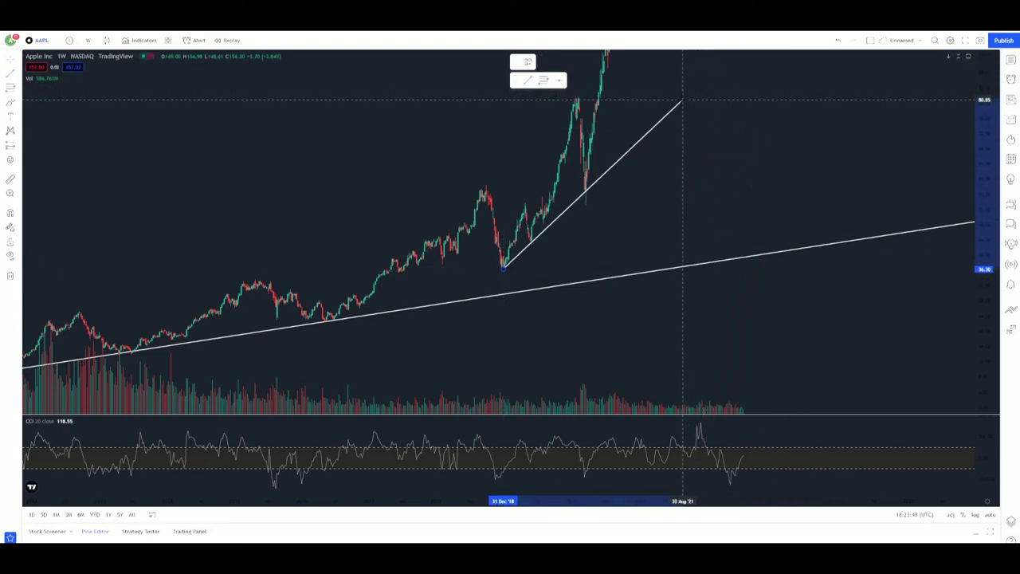
click(682, 100)
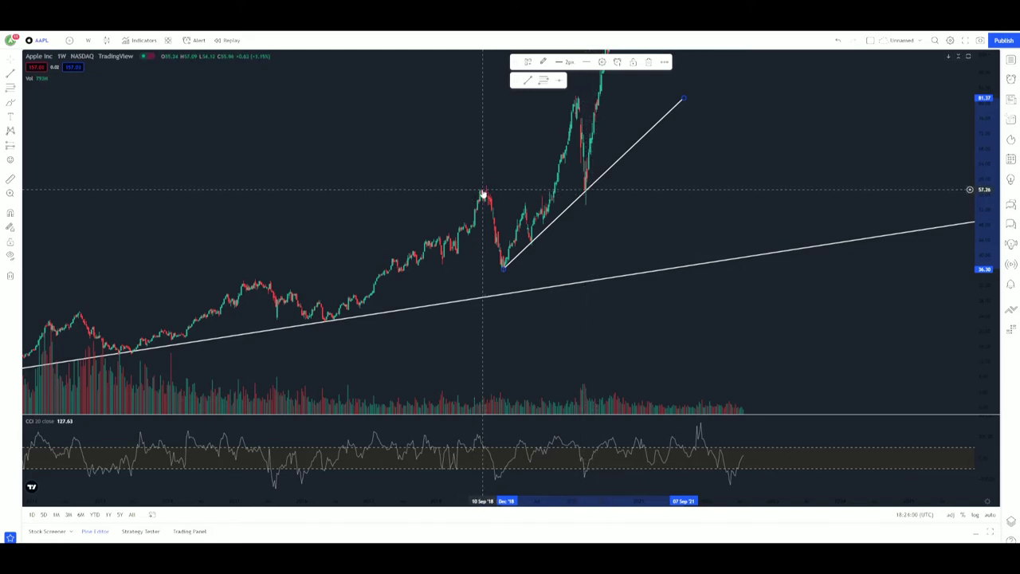
- Extend the steeper trend line's upper end to about 186.11 in July 2028
drag(969, 203, 969, 231)
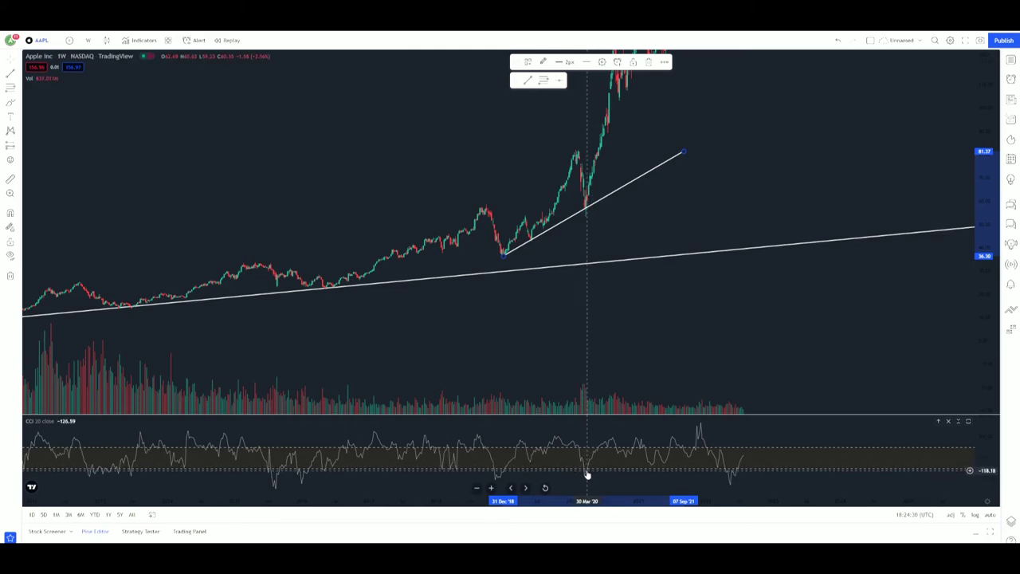
drag(984, 69, 948, 280)
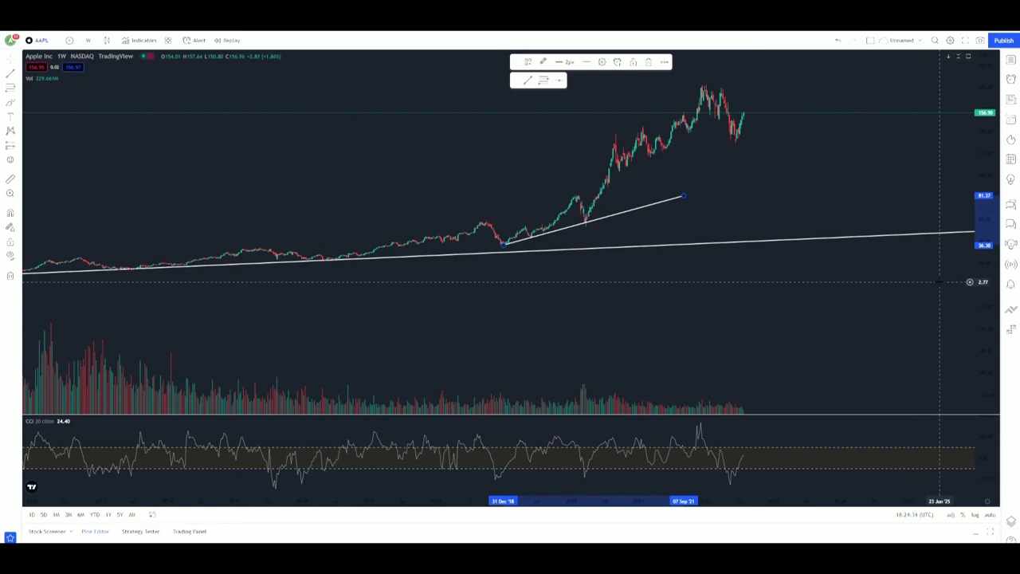
scroll(771, 337, down, 6)
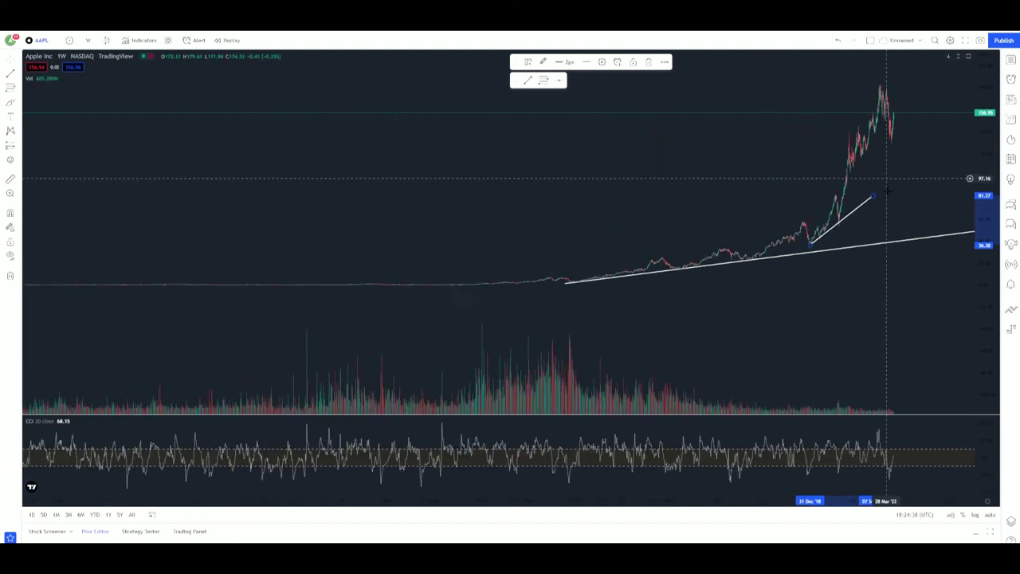
click(771, 337)
scroll(771, 337, up, 3)
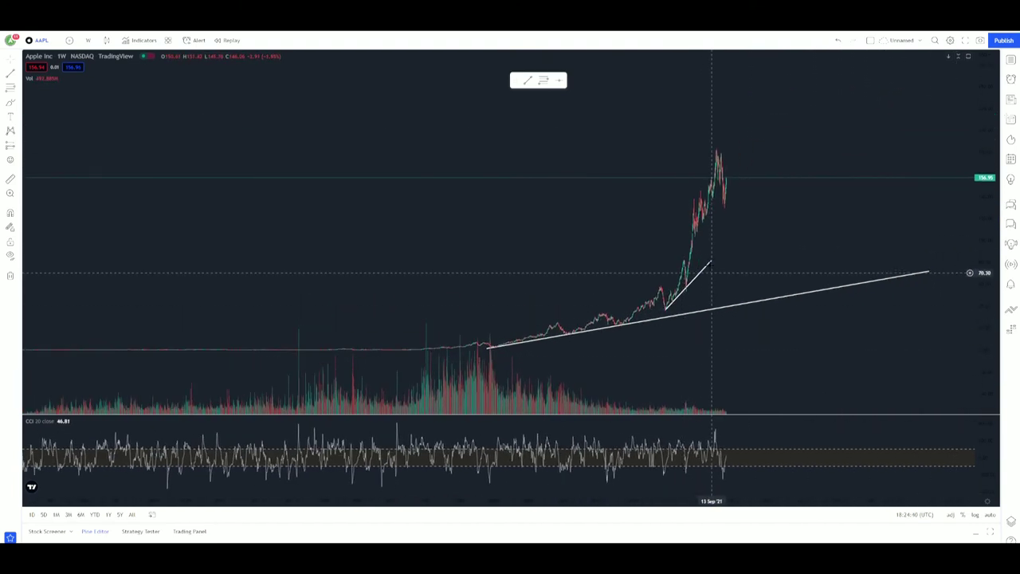
mouse_move(711, 263)
mouse_down()
mouse_move(803, 191)
mouse_move(828, 148)
mouse_up()
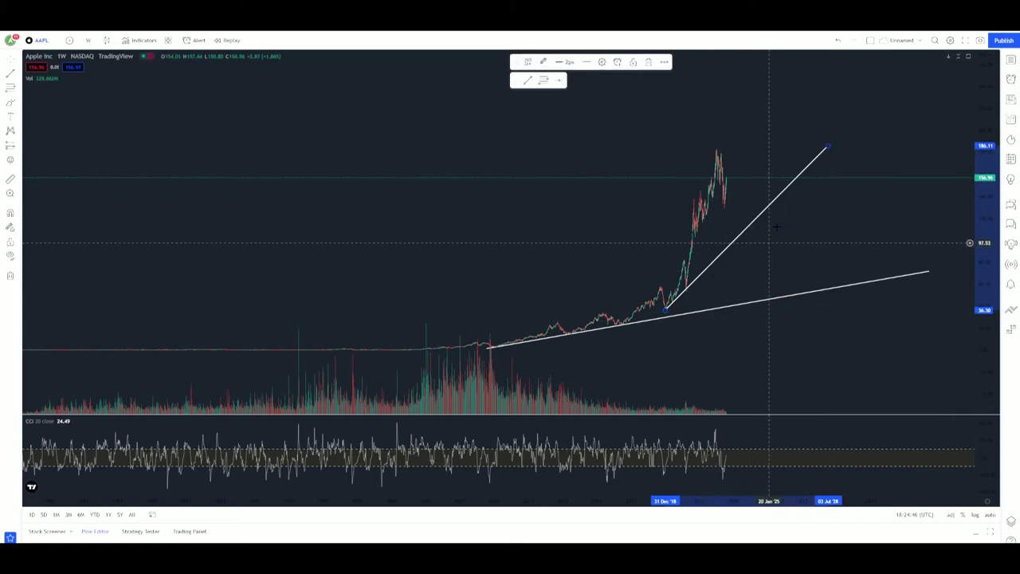
drag(844, 216, 817, 251)
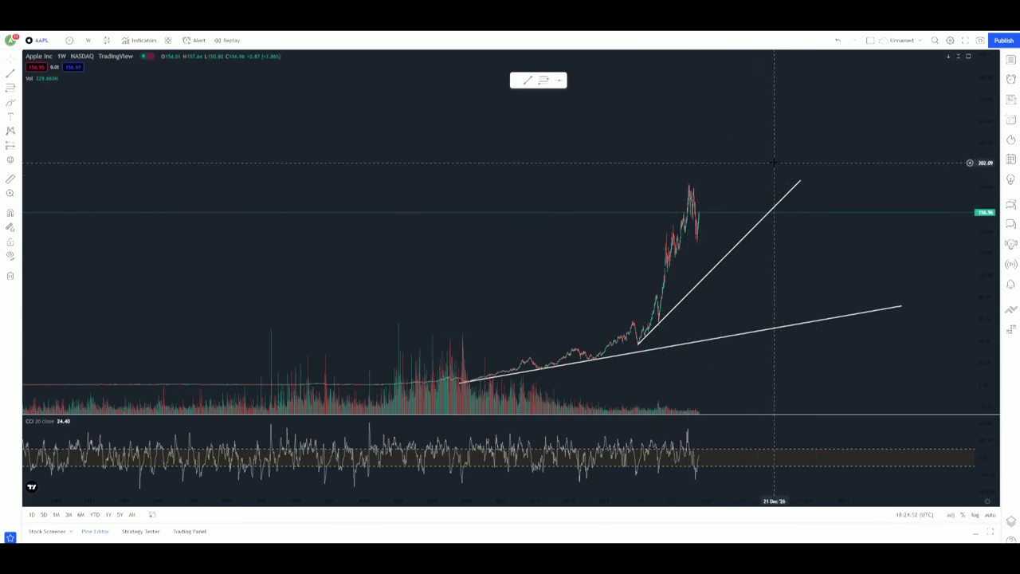
scroll(758, 260, up, 2)
scroll(758, 260, up, 1)
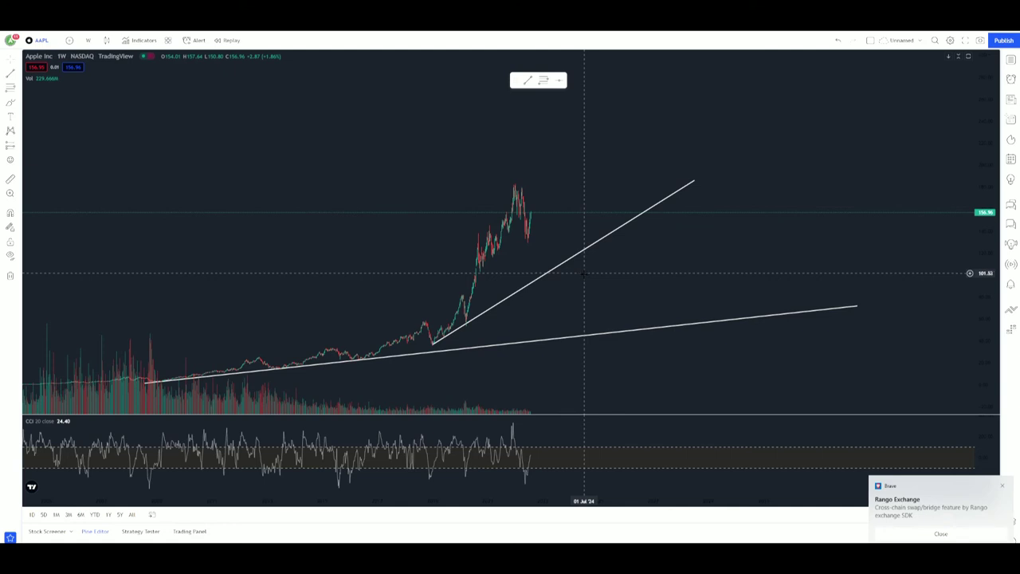
- Switch the Apple chart from weekly to daily candles, focusing on the recent price rise above the steeper trend line
scroll(558, 279, up, 3)
drag(514, 292, 712, 319)
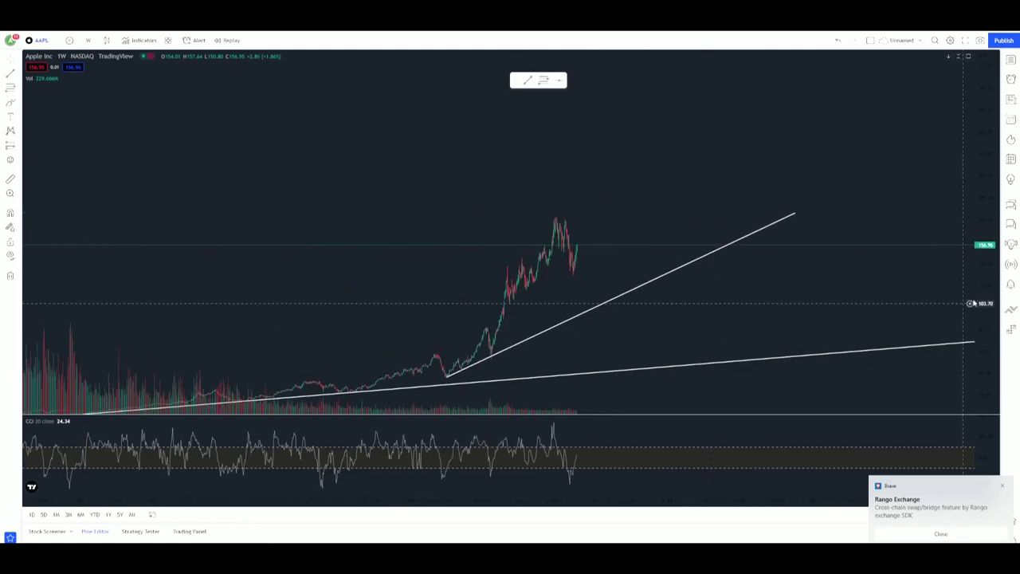
drag(974, 296, 967, 177)
scroll(789, 292, up, 3)
drag(478, 239, 753, 196)
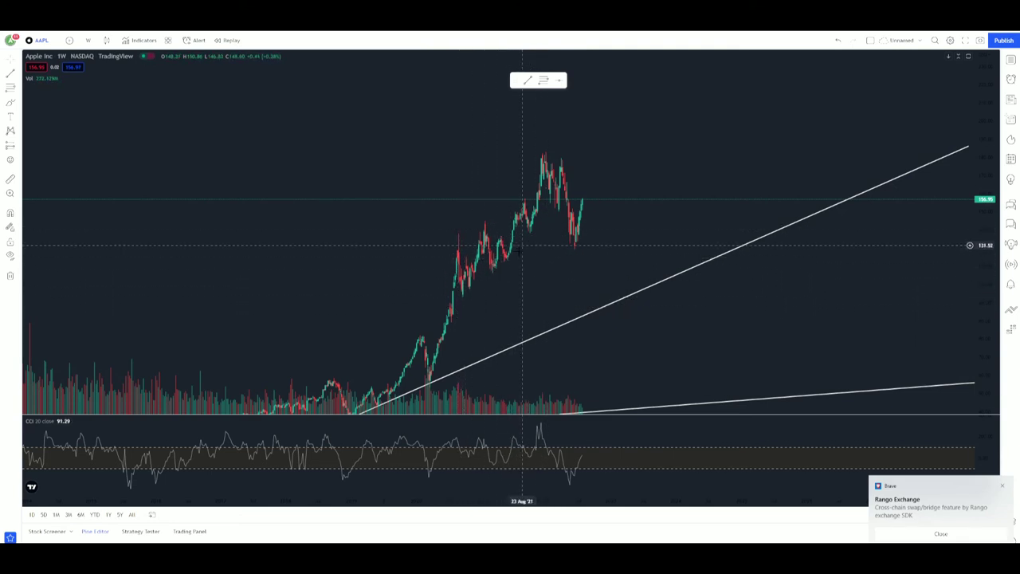
click(88, 39)
click(120, 306)
- Draw a third trend line under the 2020–2021 lows from about 101.50 on 10 August 2020 to about 167.89 on 22 December 2022
scroll(614, 276, down, 5)
scroll(809, 321, up, 5)
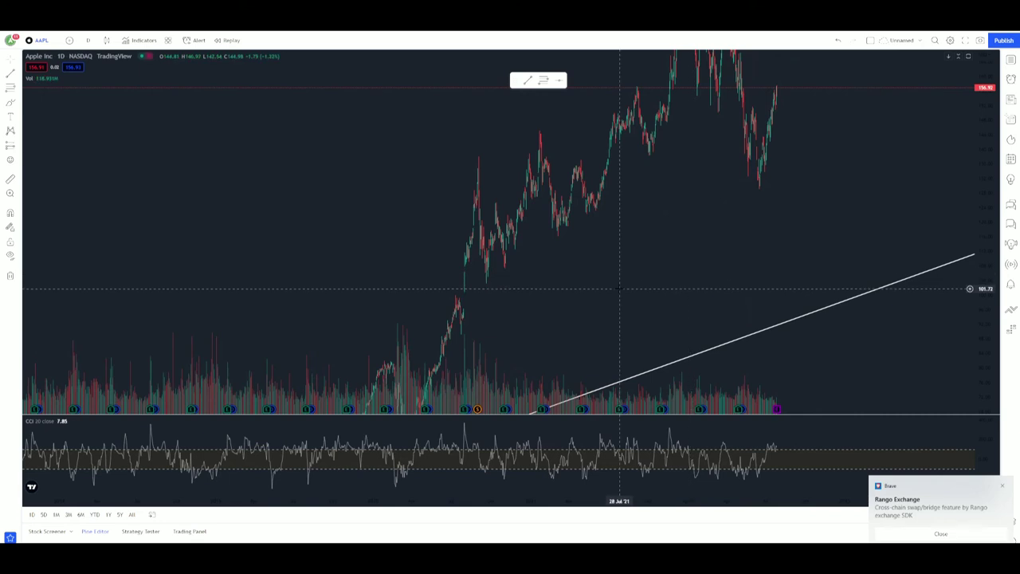
drag(624, 288, 567, 315)
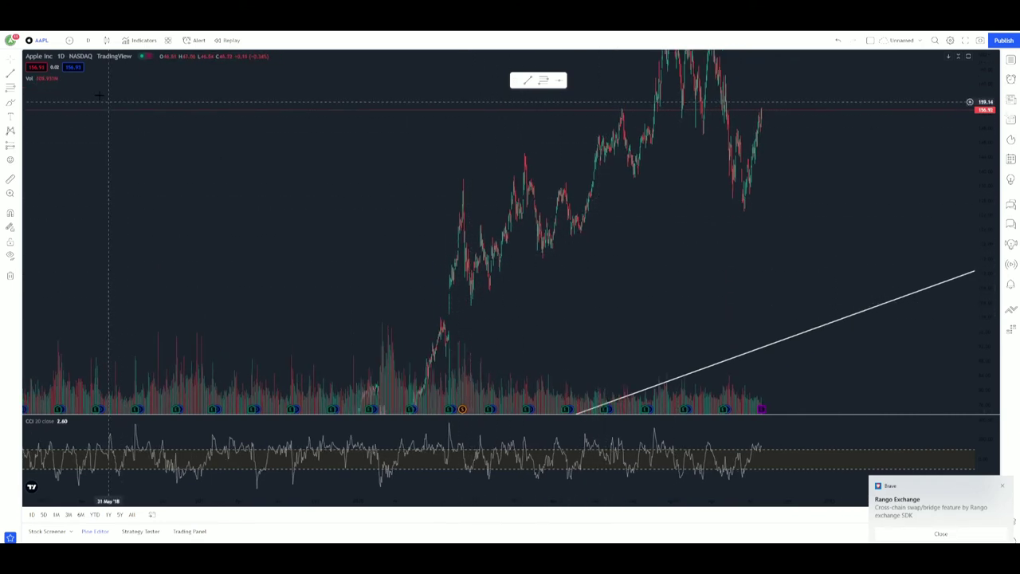
click(471, 295)
click(824, 69)
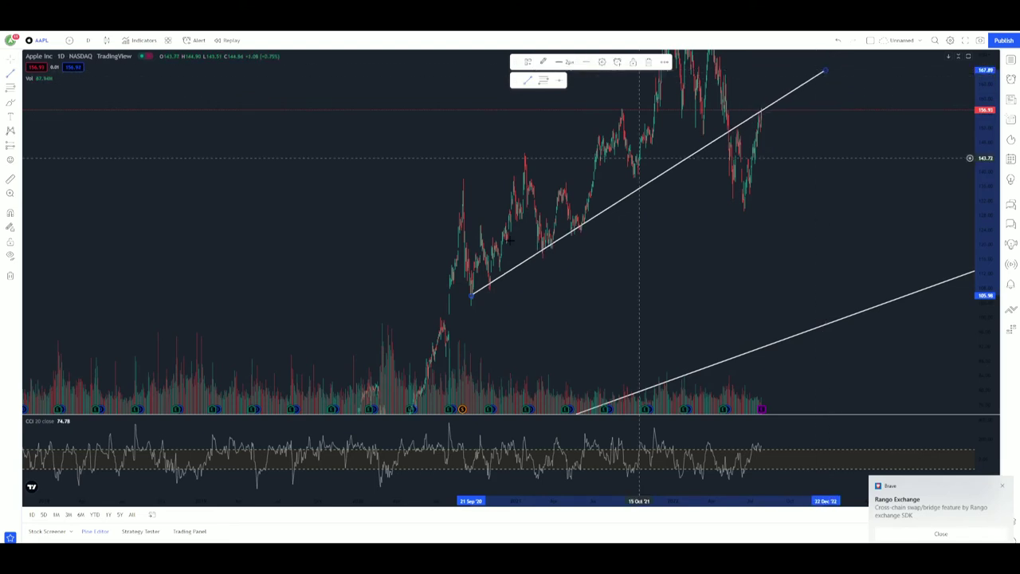
drag(471, 297, 453, 311)
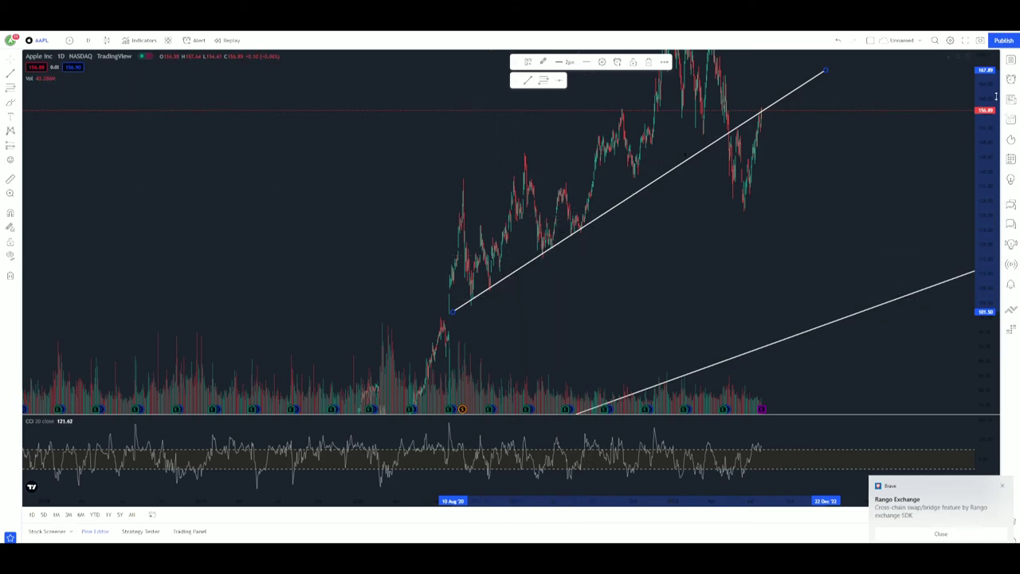
- Examine how the daily candles from May to July 2022 behave around the newest trend line
drag(988, 96, 988, 311)
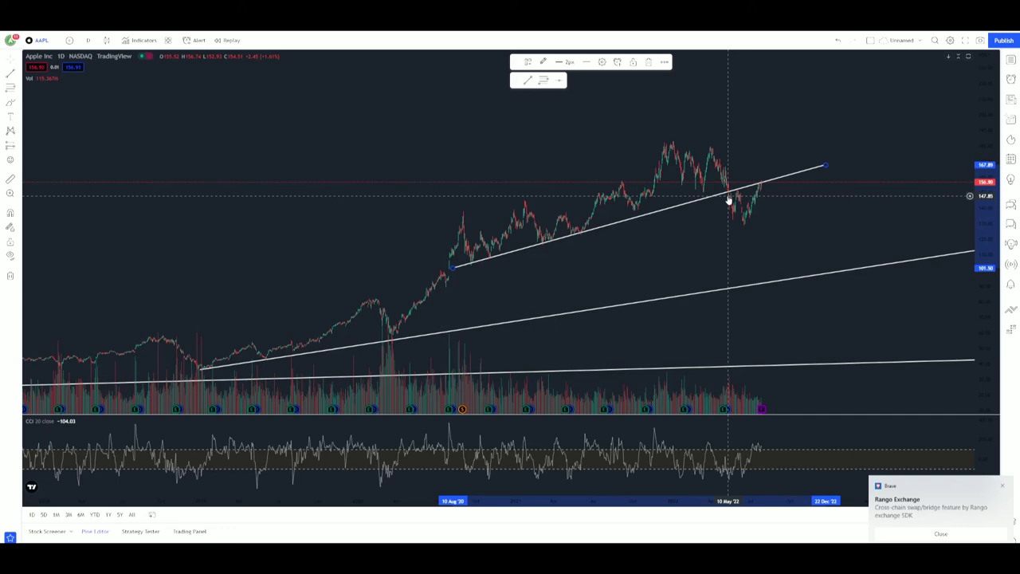
scroll(740, 211, up, 5)
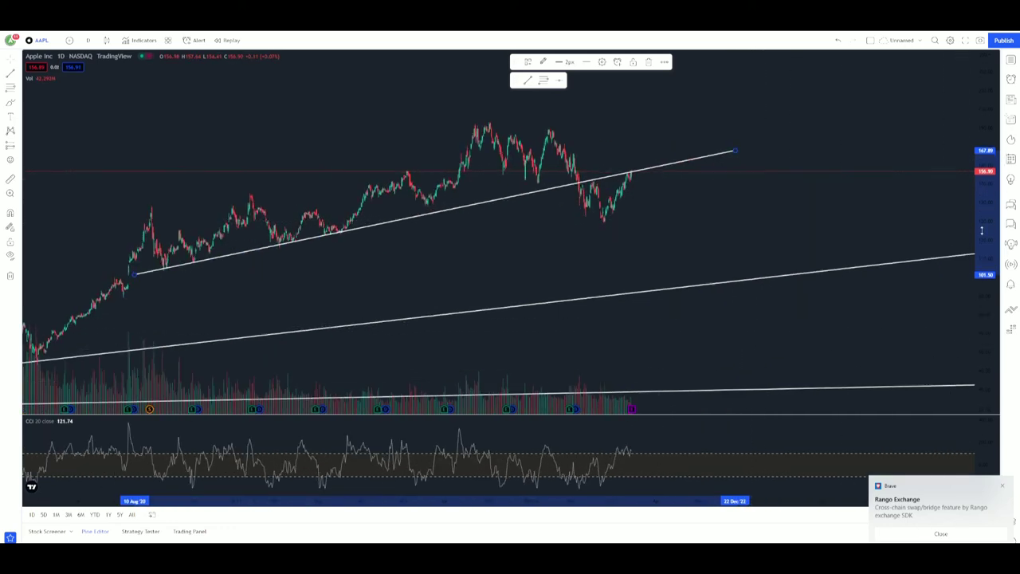
scroll(758, 212, up, 5)
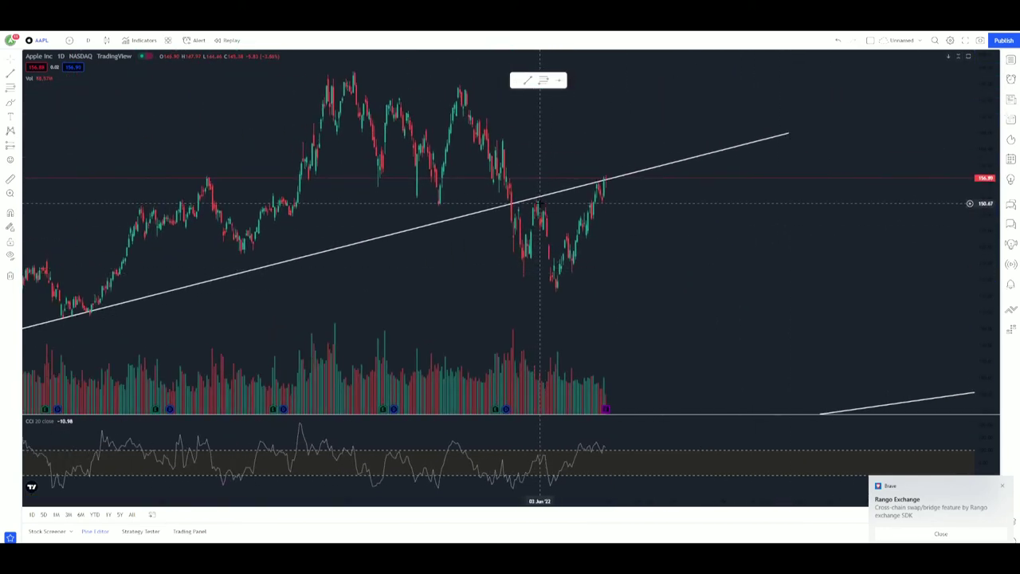
scroll(540, 204, up, 3)
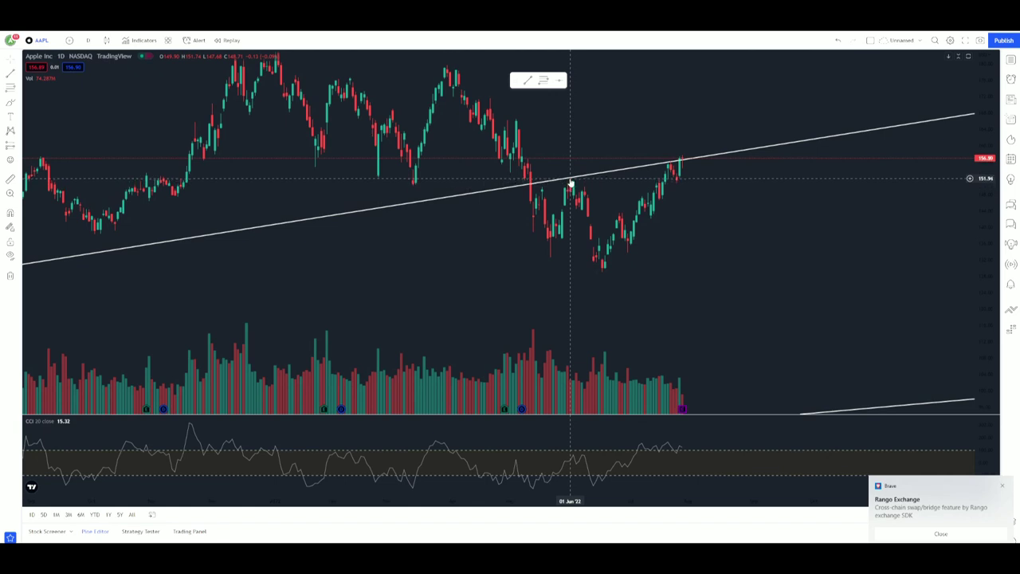
scroll(570, 183, down, 5)
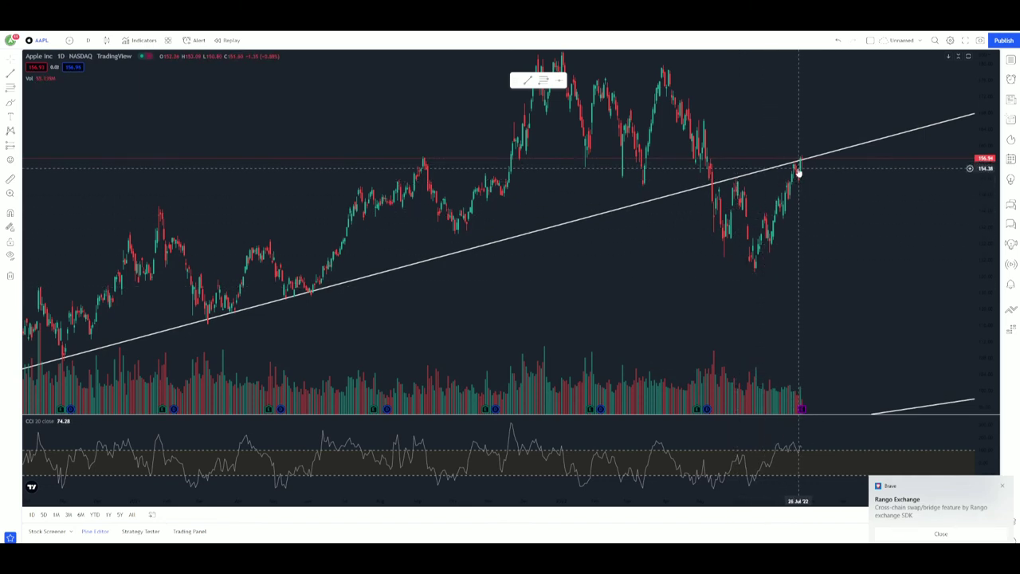
scroll(798, 171, up, 3)
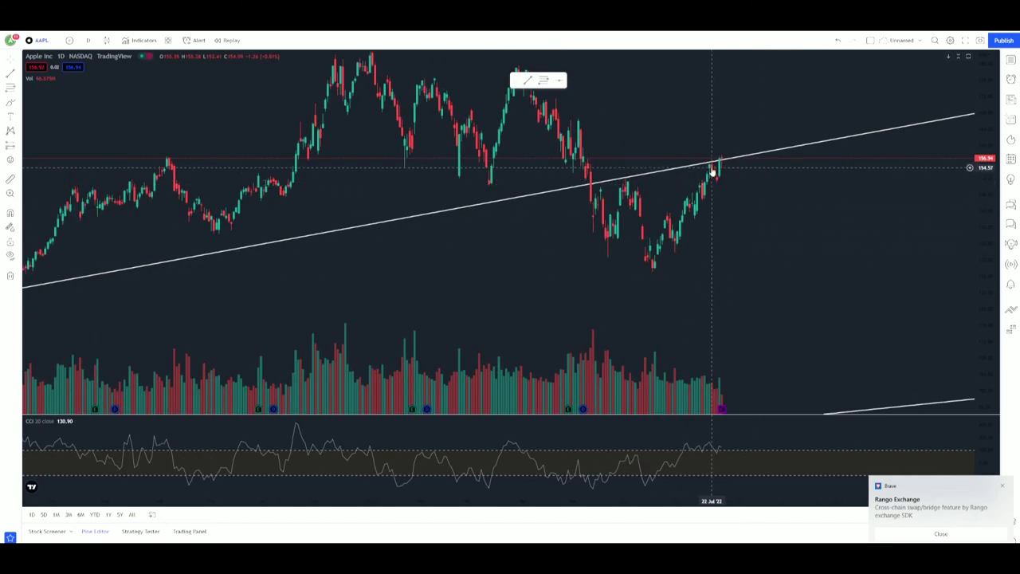
scroll(769, 177, down, 3)
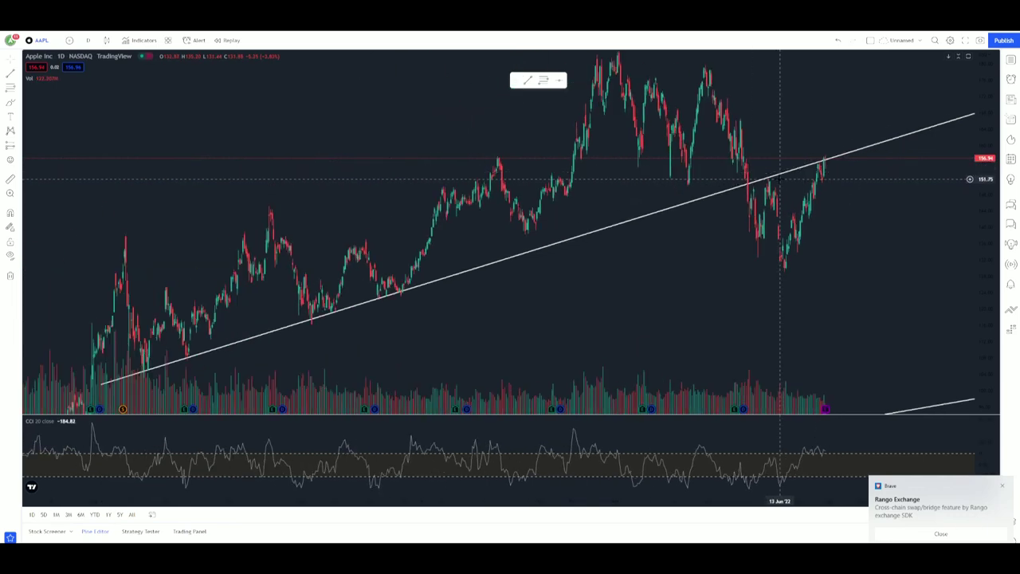
- Compare the slopes of all three ascending trend lines across the full daily price history
scroll(779, 180, down, 8)
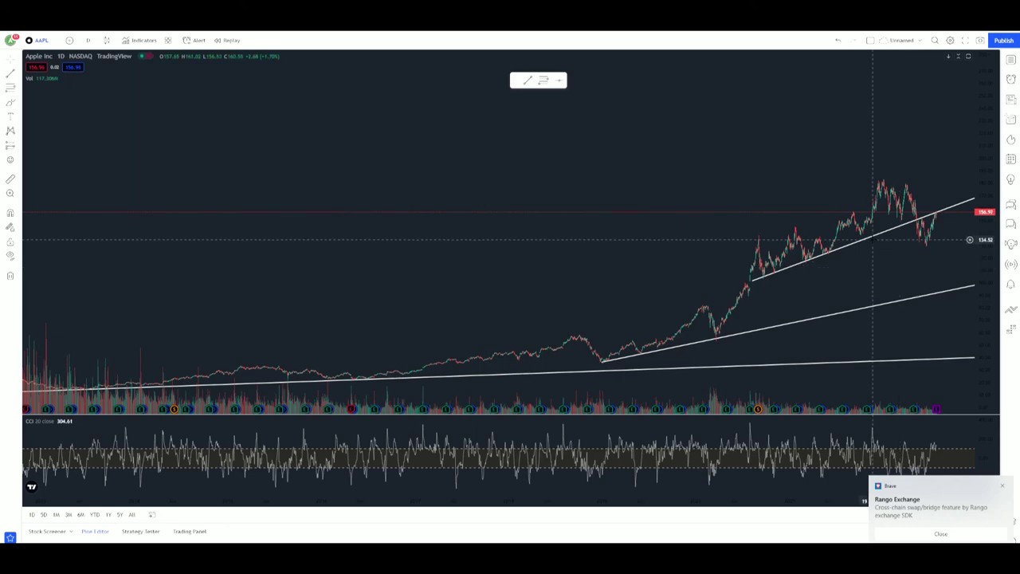
scroll(699, 189, down, 5)
scroll(882, 253, down, 4)
drag(985, 168, 980, 265)
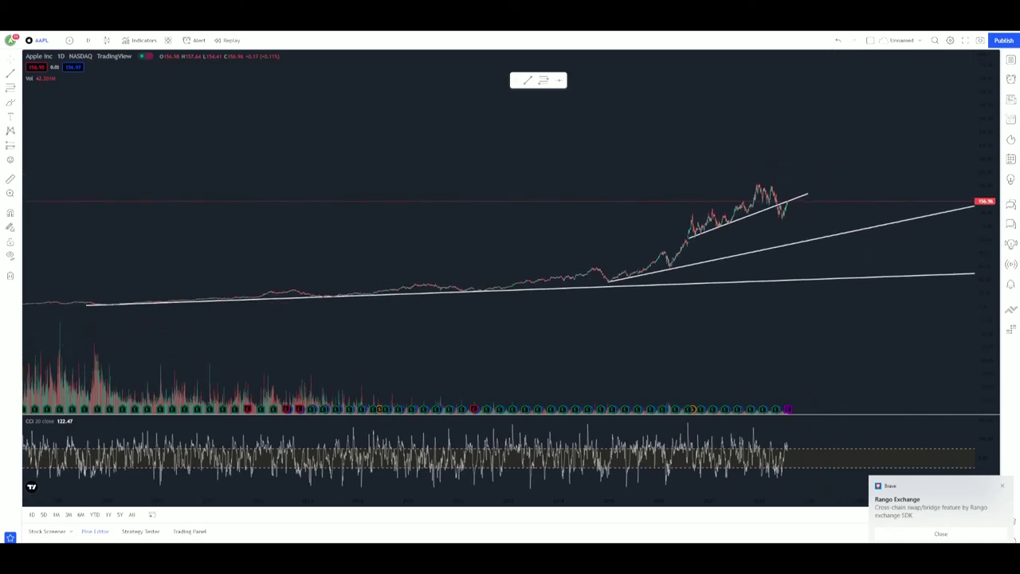